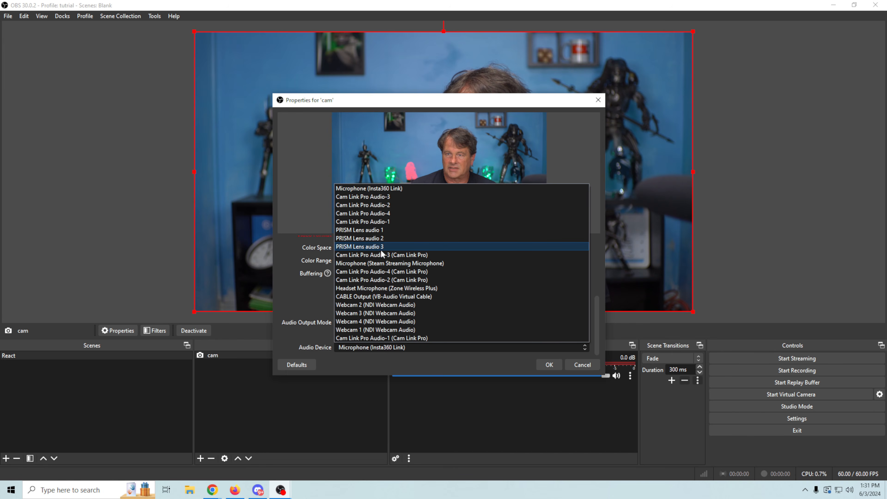
# Step: Set the cam audio device to Cam Link Pro Audio-1 and shrink the webcam into the lower left
pyautogui.click(385, 222)
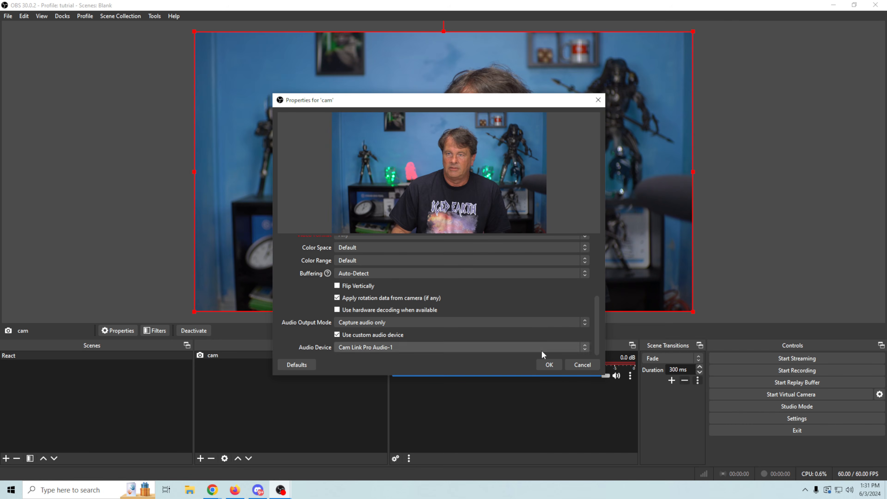
pyautogui.click(549, 365)
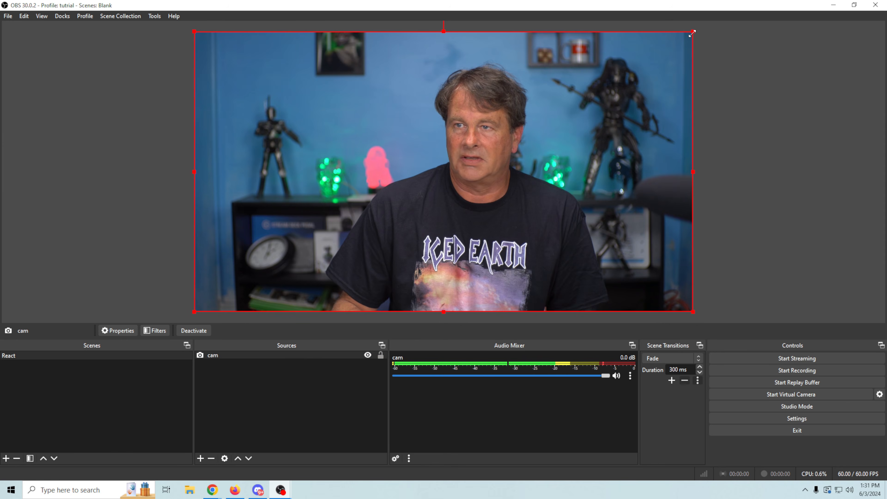
pyautogui.moveTo(692, 34); pyautogui.dragTo(388, 257)
pyautogui.moveTo(331, 257); pyautogui.dragTo(354, 231)
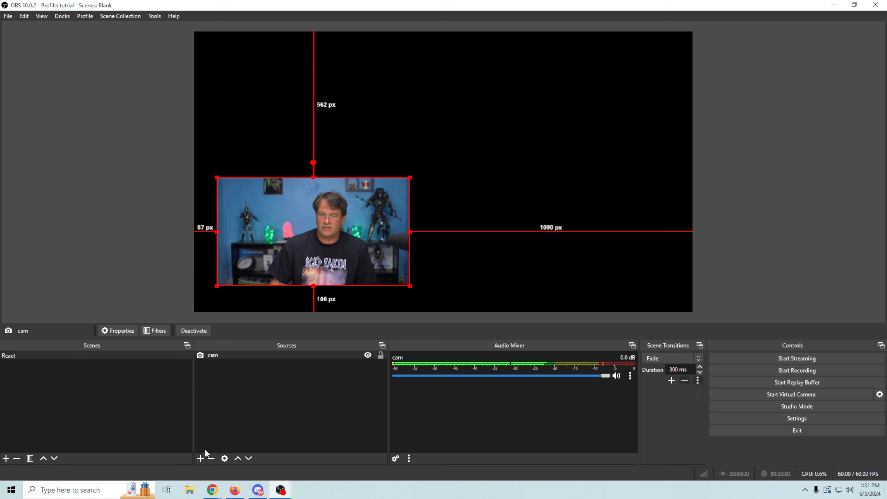
pyautogui.click(200, 458)
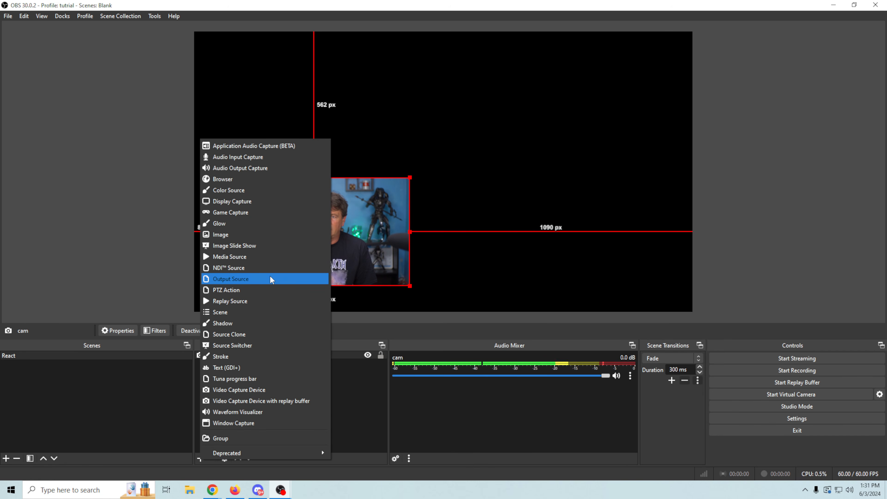
# Step: Add a media source named 'vid' with the gameplay file, sized into the upper right over the webcam
pyautogui.click(257, 224)
pyautogui.write('vid')
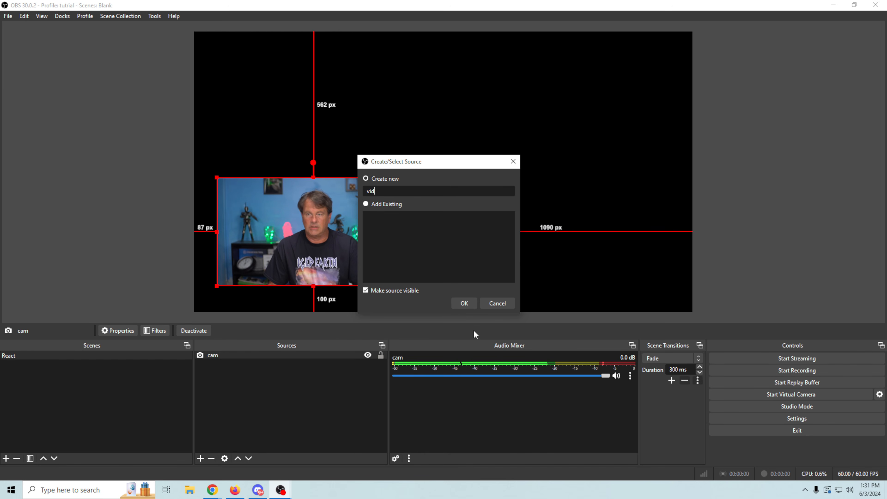
pyautogui.click(467, 303)
pyautogui.click(571, 258)
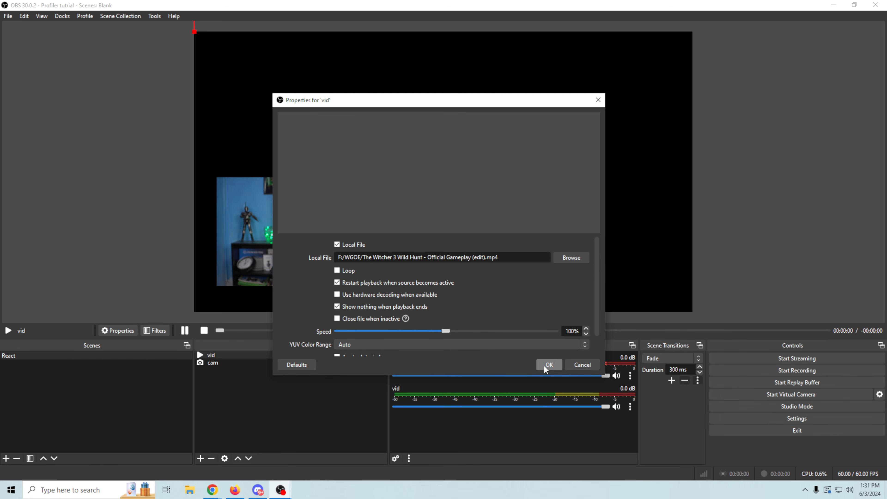
pyautogui.click(549, 365)
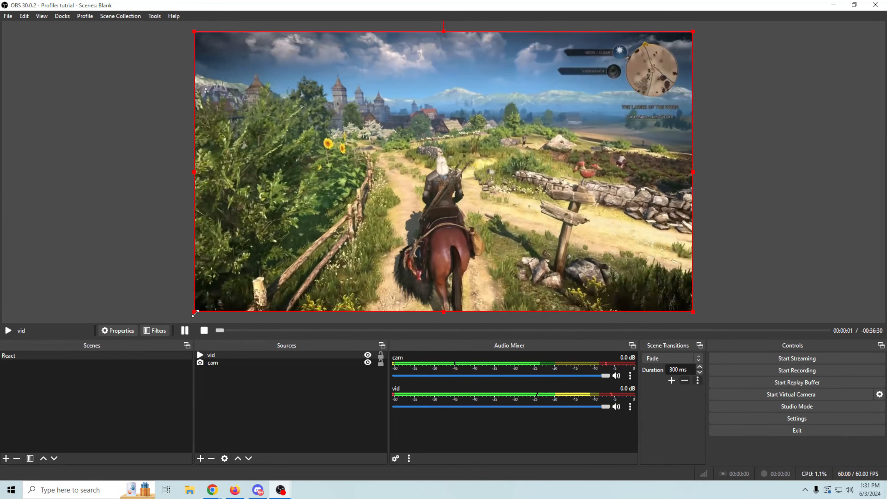
pyautogui.moveTo(195, 311); pyautogui.dragTo(337, 230)
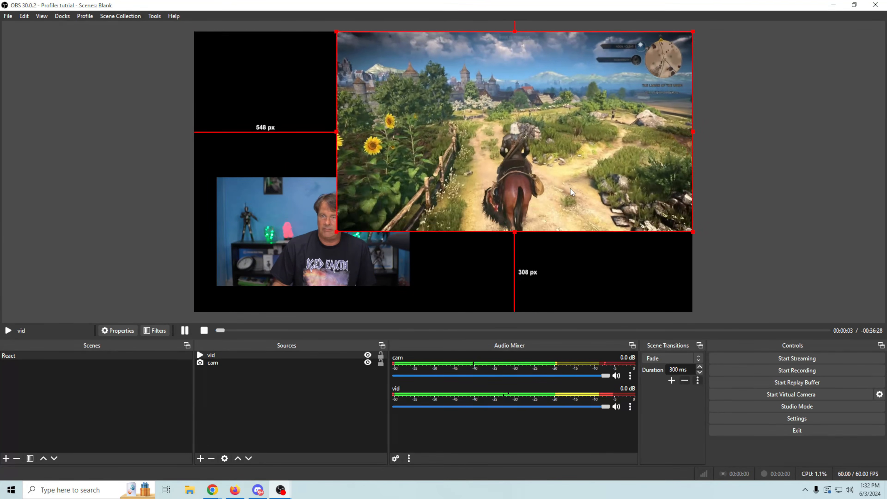
pyautogui.moveTo(570, 188); pyautogui.dragTo(555, 206)
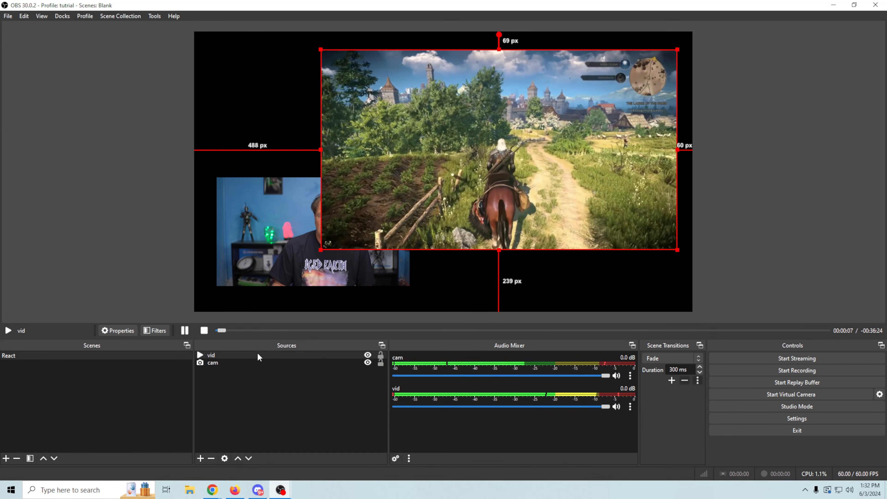
# Step: Set vid's rotation to 35° in Edit Transform and drag it up and to the right
pyautogui.rightClick(258, 356)
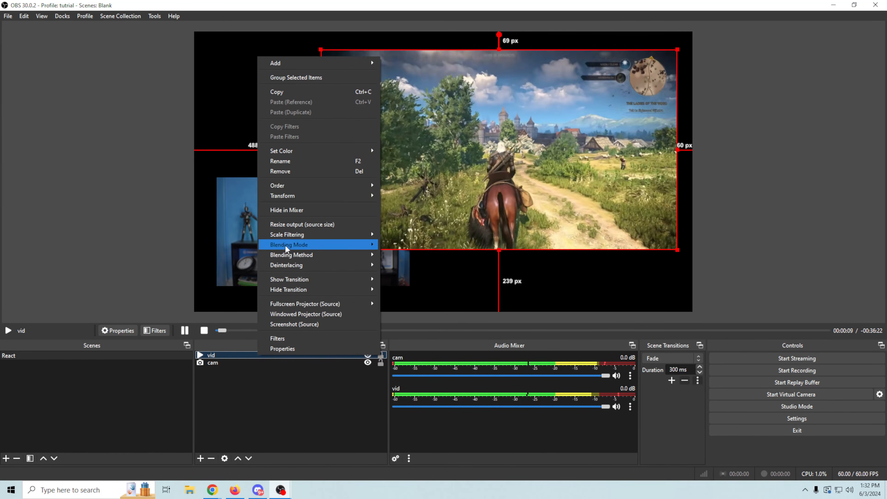
pyautogui.moveTo(297, 198)
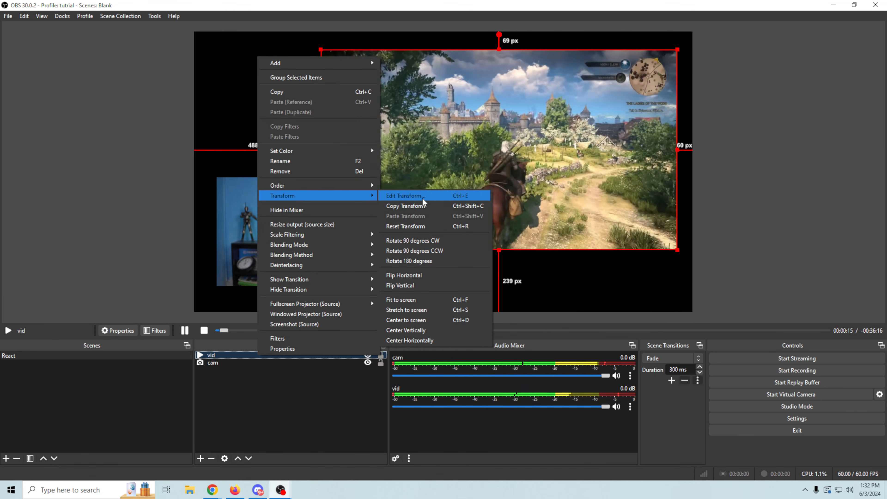
pyautogui.click(422, 197)
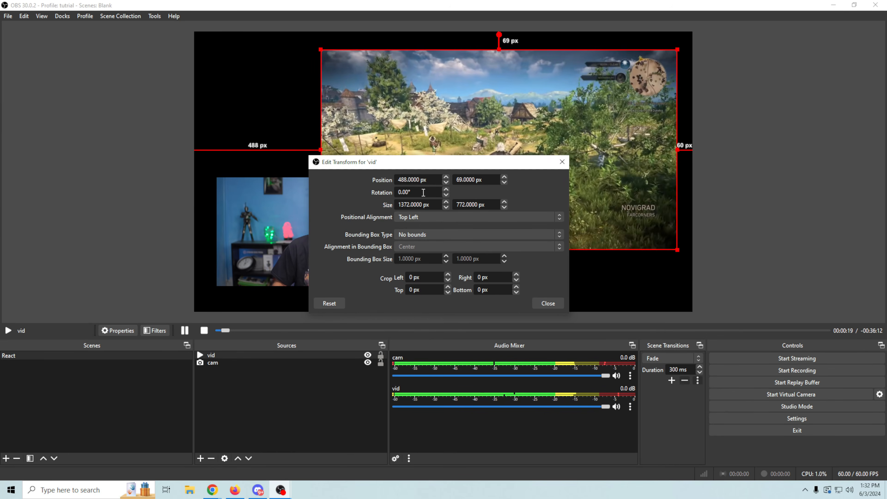
pyautogui.moveTo(412, 192); pyautogui.dragTo(395, 193)
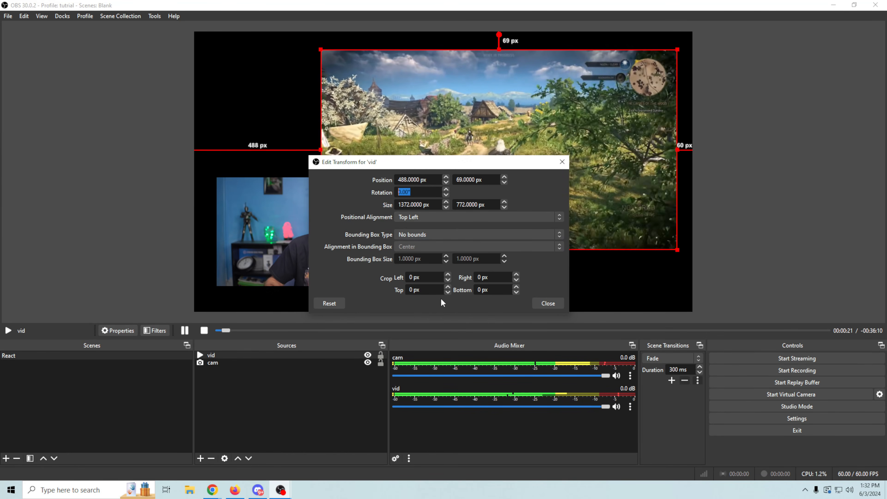
pyautogui.write('45')
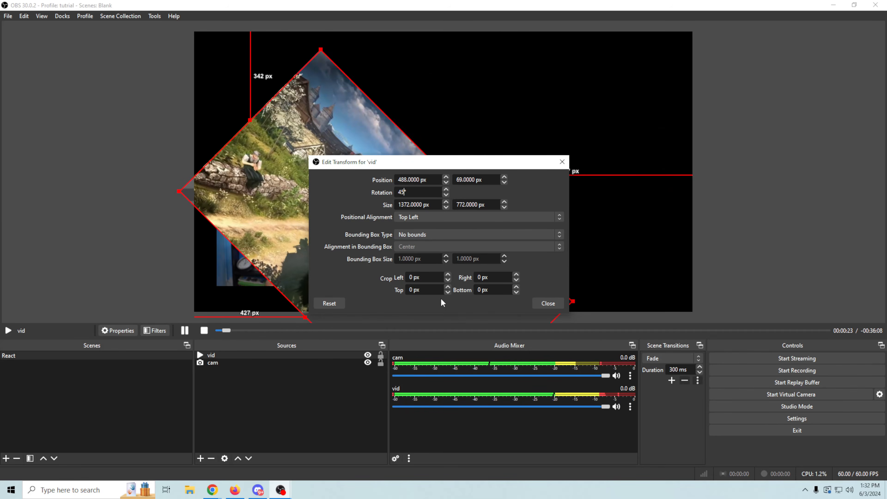
pyautogui.press('BackSpace')
pyautogui.press('BackSpace')
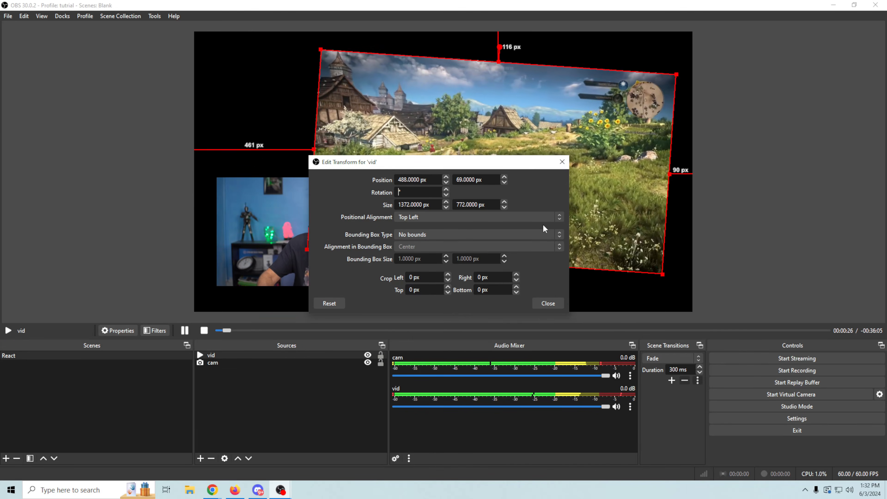
pyautogui.write('35')
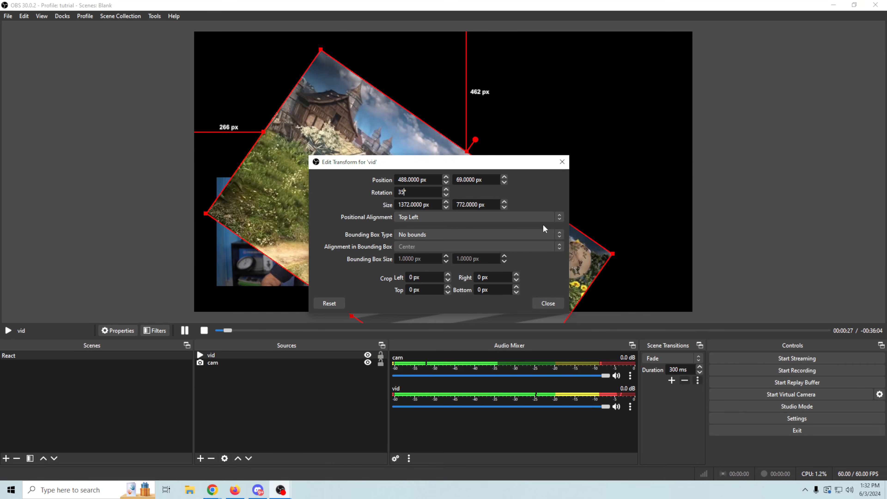
pyautogui.click(548, 303)
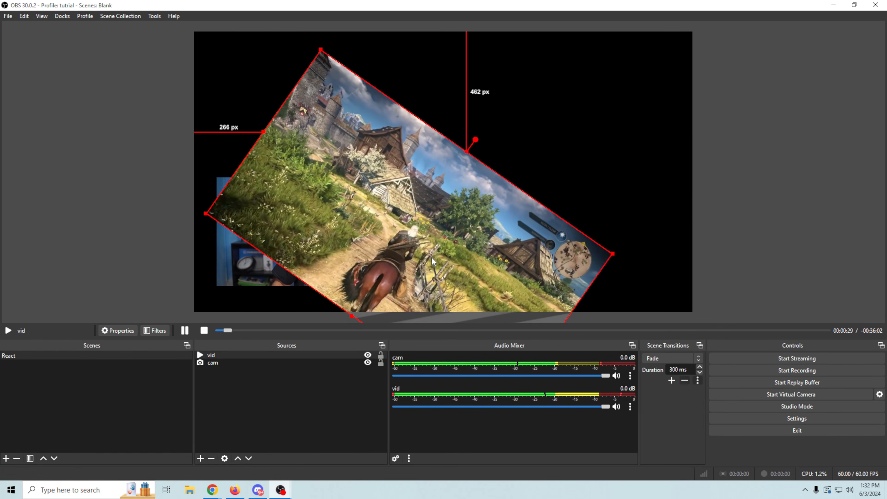
pyautogui.moveTo(432, 260); pyautogui.dragTo(534, 180)
# Step: Change vid's rotation in Edit Transform from 35° to 15°
pyautogui.rightClick(519, 174)
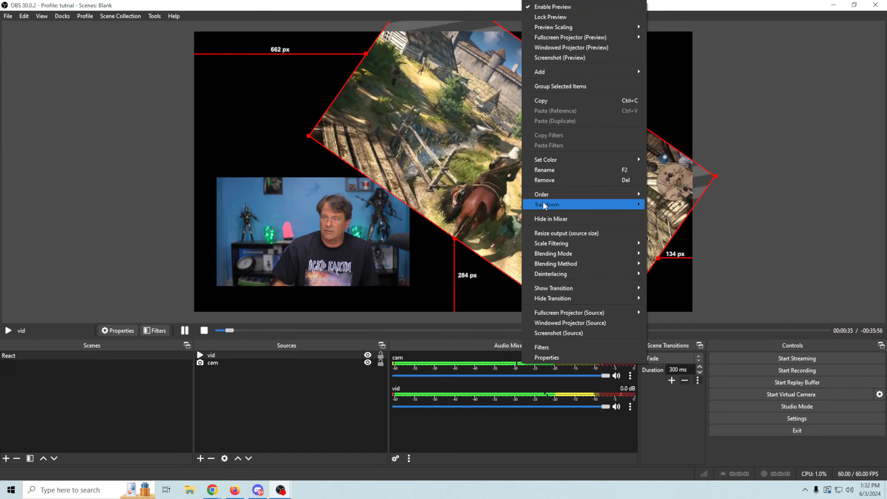
pyautogui.moveTo(543, 205)
pyautogui.click(680, 209)
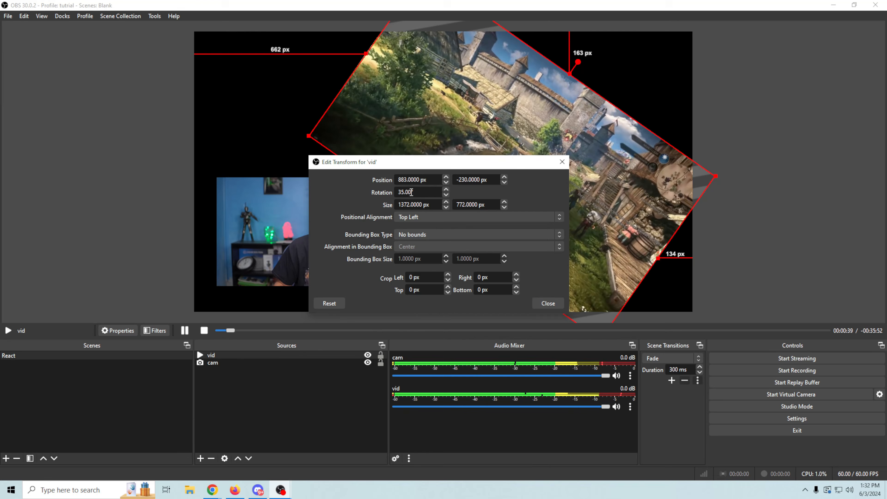
pyautogui.moveTo(416, 192); pyautogui.dragTo(333, 183)
pyautogui.write('15')
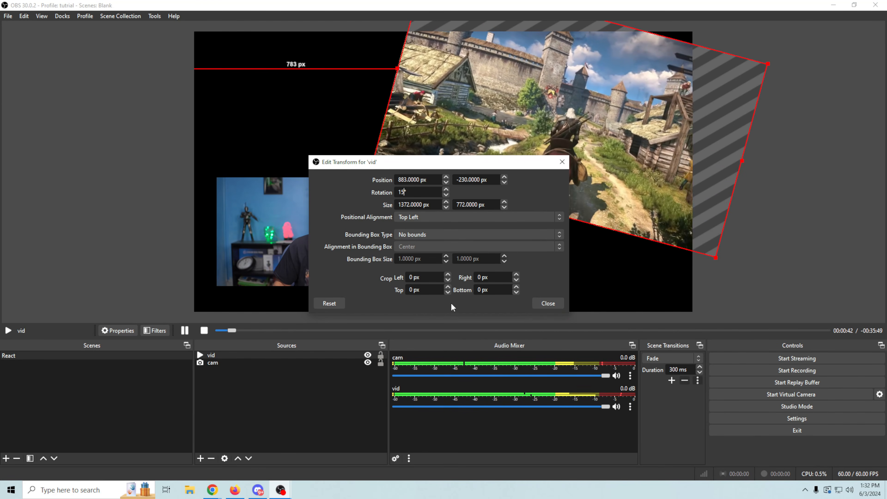
pyautogui.click(542, 305)
# Step: Reposition the tilted vid right of centre and layer the cam source above it
pyautogui.moveTo(600, 183); pyautogui.dragTo(523, 206)
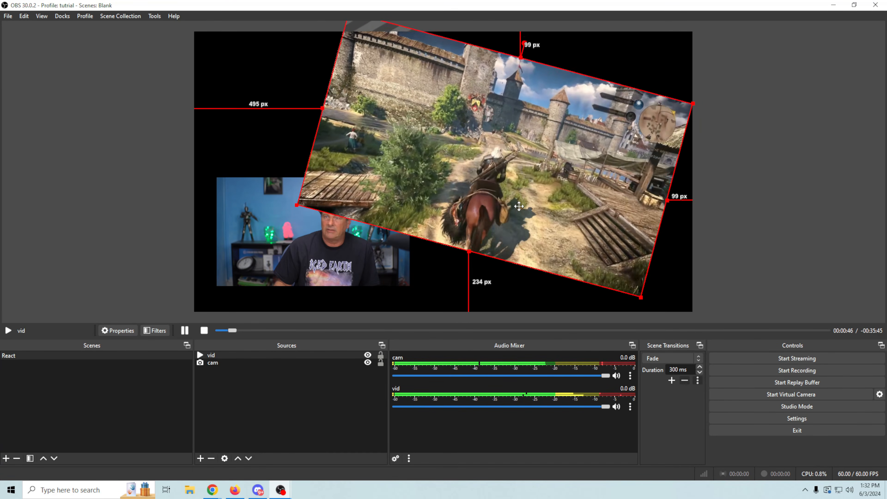
pyautogui.moveTo(249, 358); pyautogui.dragTo(244, 380)
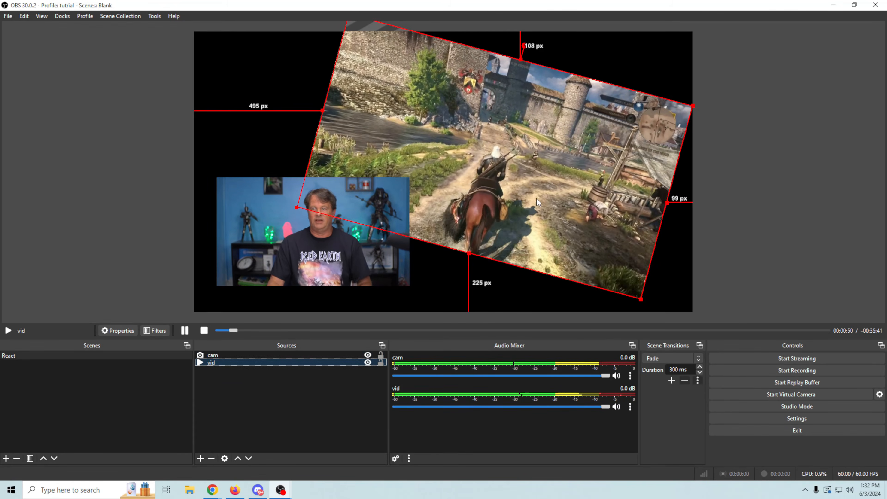
pyautogui.moveTo(536, 199)
pyautogui.mouseDown()
pyautogui.moveTo(542, 215)
pyautogui.moveTo(550, 209)
pyautogui.mouseUp()
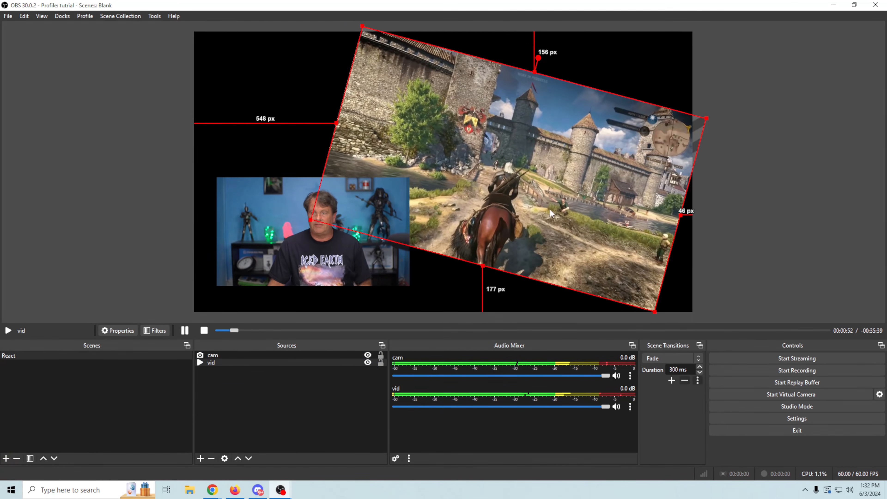
# Step: Crop the webcam's right and left edges, move it lower left, and nudge the gameplay up-left
pyautogui.click(399, 254)
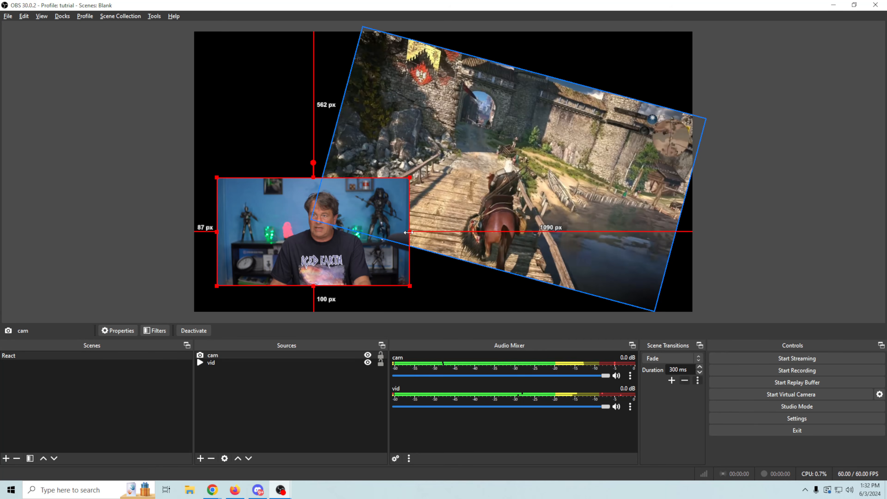
pyautogui.moveTo(408, 238); pyautogui.dragTo(381, 232)
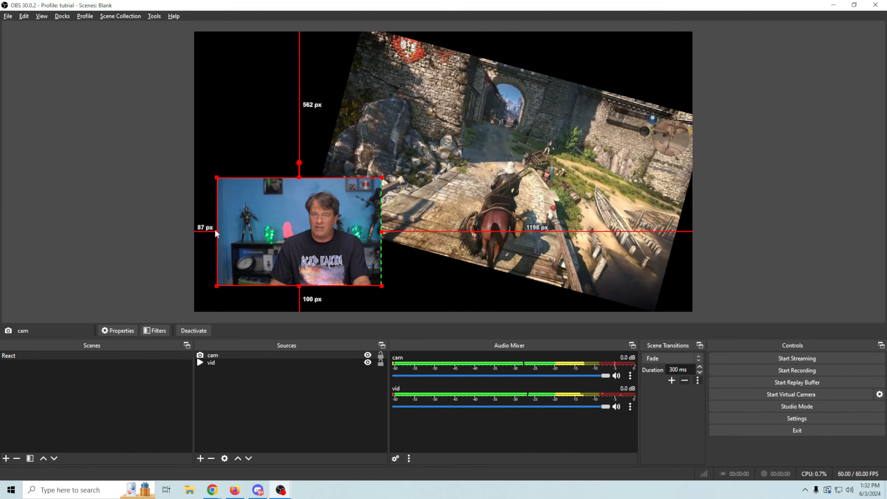
pyautogui.moveTo(215, 230); pyautogui.dragTo(255, 231)
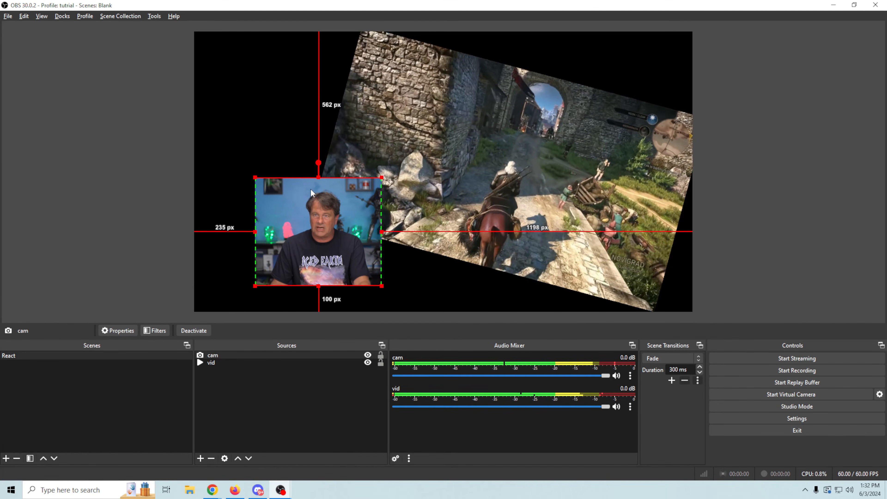
pyautogui.moveTo(314, 205); pyautogui.dragTo(267, 218)
pyautogui.moveTo(531, 182)
pyautogui.mouseDown()
pyautogui.moveTo(517, 183)
pyautogui.moveTo(517, 172)
pyautogui.moveTo(530, 181)
pyautogui.mouseUp()
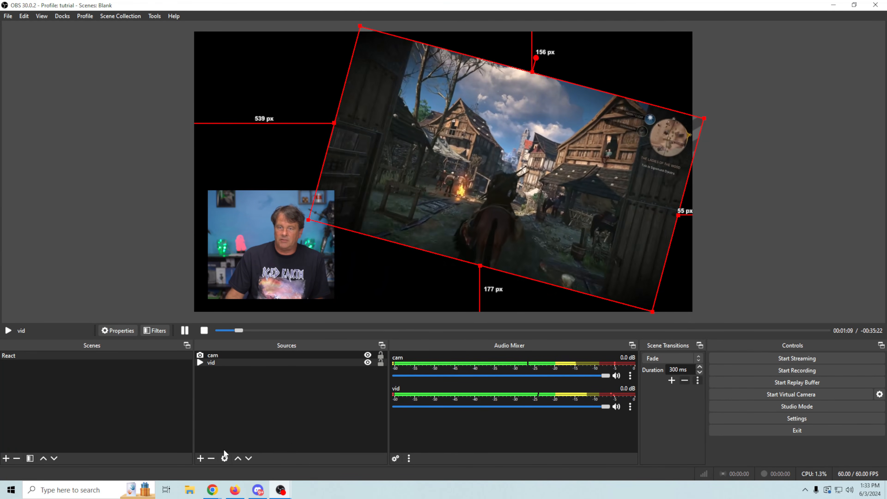
# Step: Add a Color Source filled with blue #238ed1
pyautogui.click(201, 458)
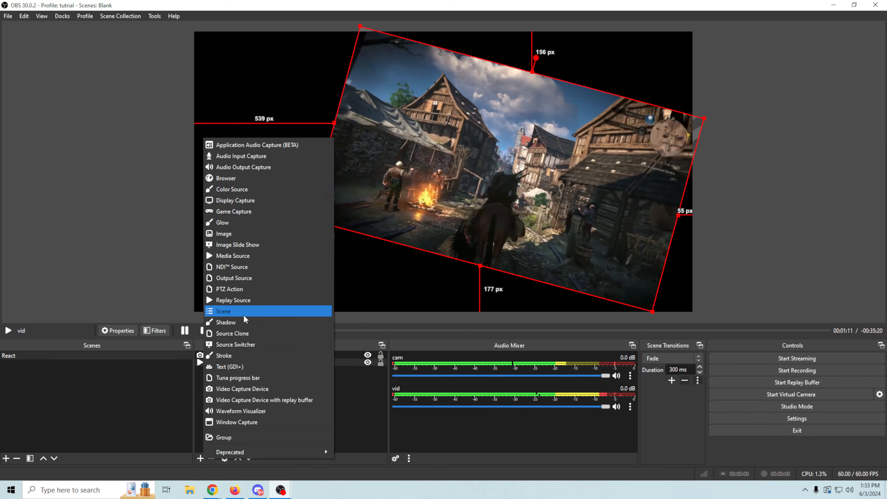
pyautogui.click(241, 189)
pyautogui.click(459, 301)
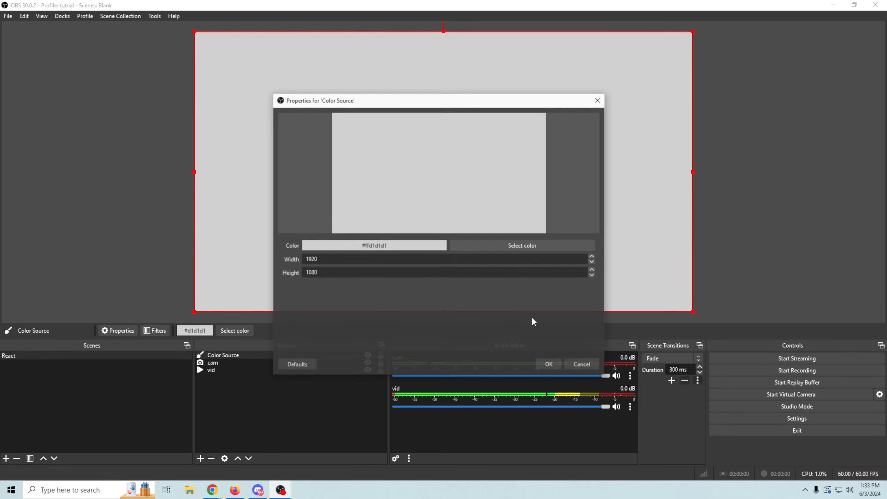
pyautogui.click(521, 243)
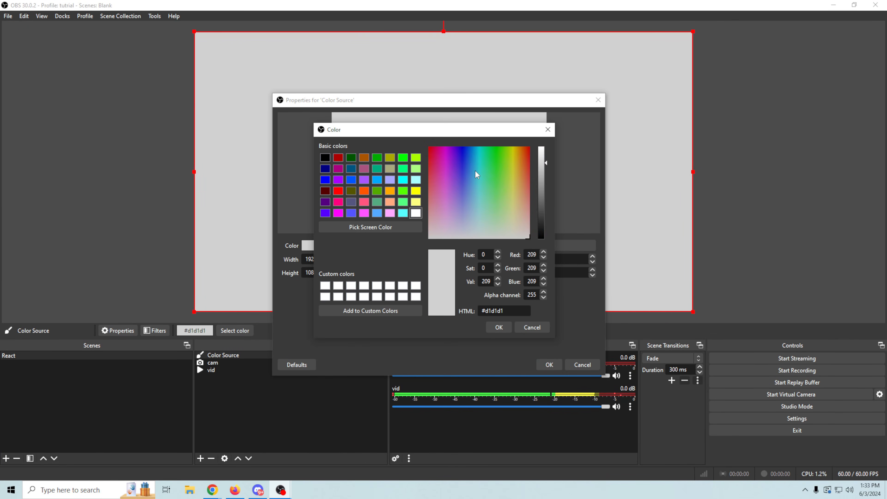
pyautogui.click(471, 160)
pyautogui.moveTo(471, 160); pyautogui.dragTo(473, 161)
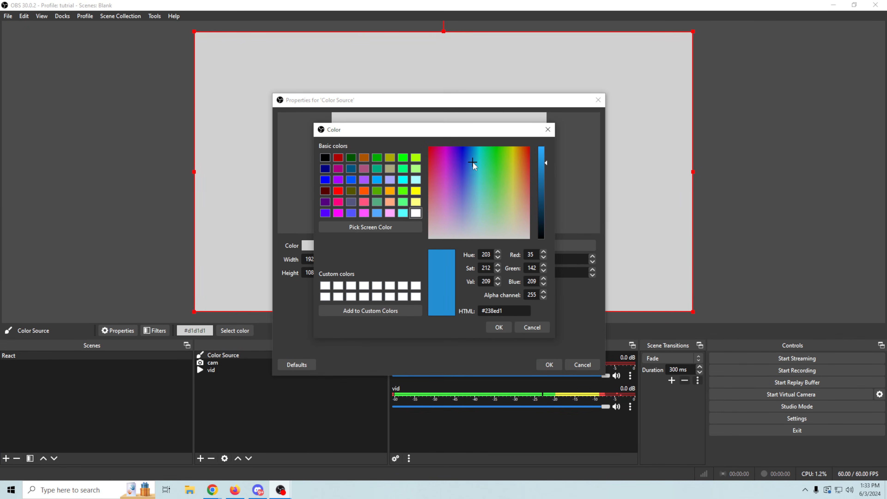
pyautogui.click(499, 329)
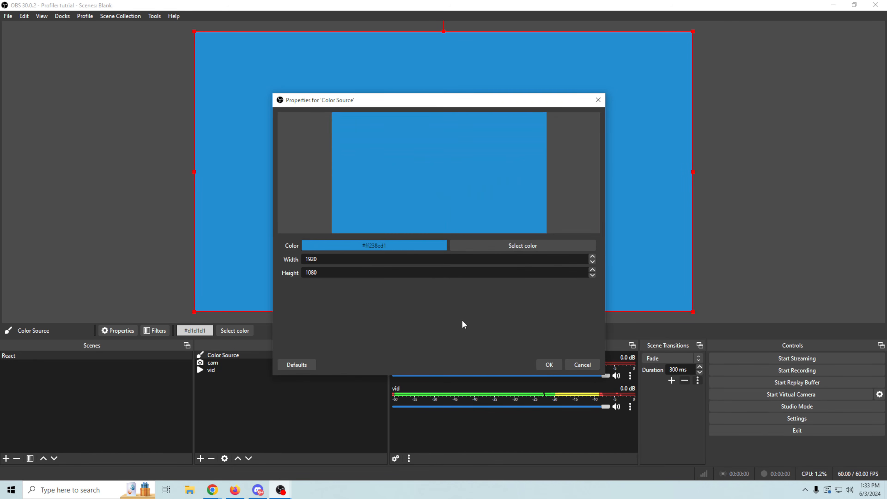
pyautogui.click(548, 364)
# Step: Shrink the blue Color Source, rotate it 15° in Edit Transform, and move it over the gameplay
pyautogui.moveTo(651, 287); pyautogui.dragTo(500, 213)
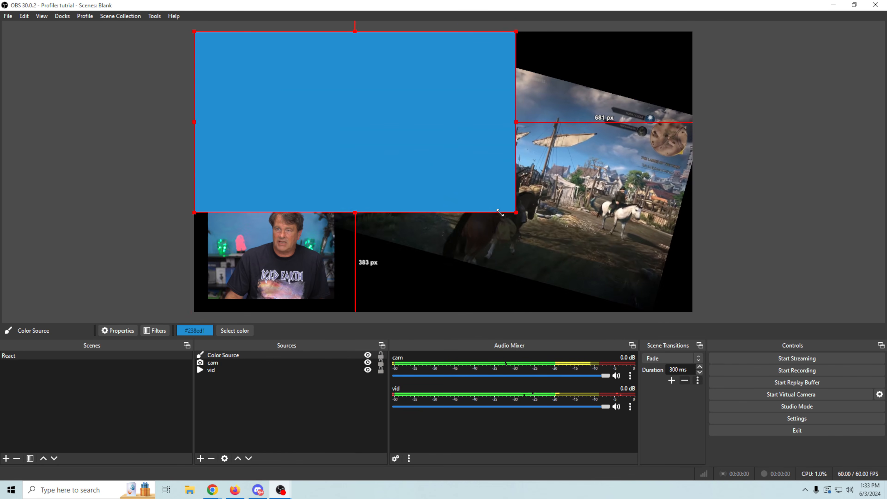
pyautogui.moveTo(493, 170); pyautogui.dragTo(568, 194)
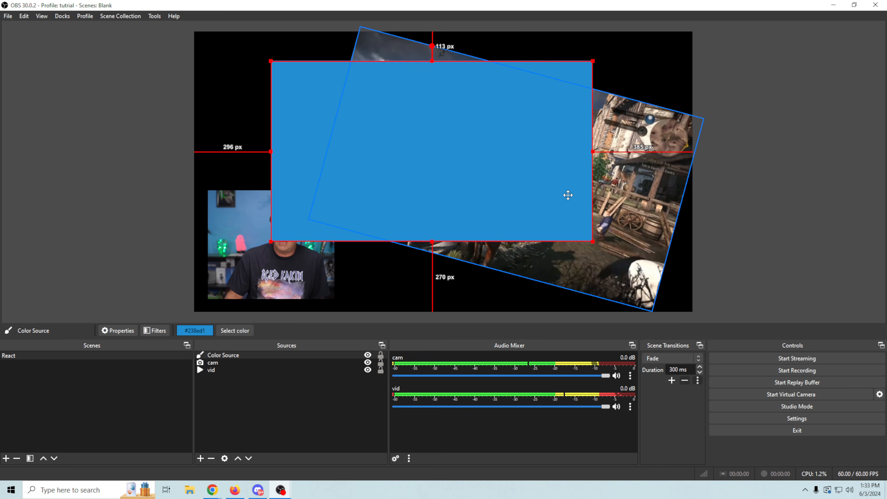
pyautogui.rightClick(402, 208)
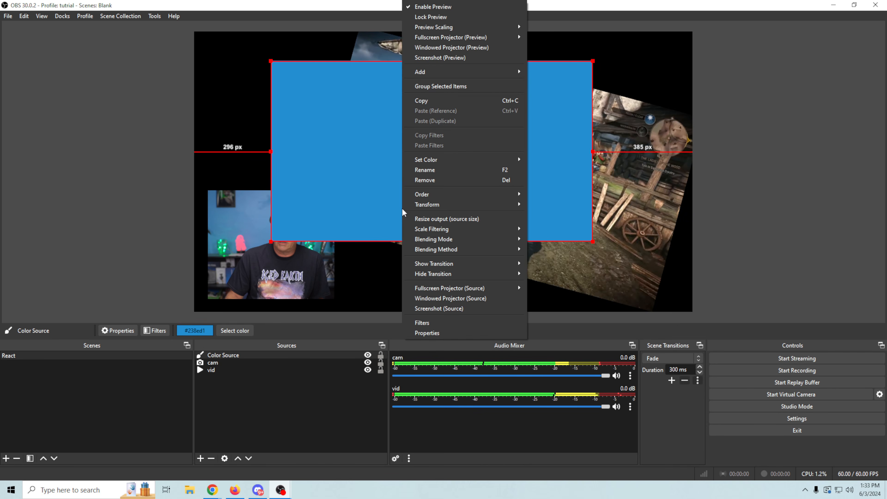
pyautogui.moveTo(425, 204)
pyautogui.click(554, 204)
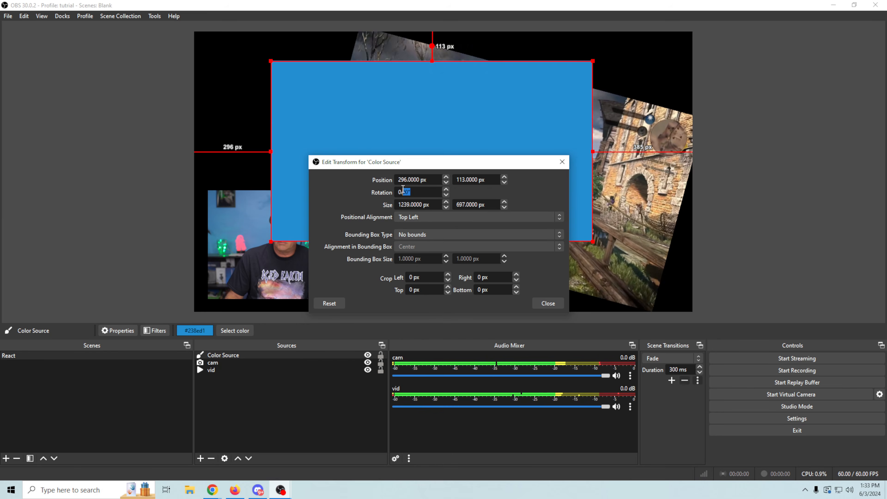
pyautogui.moveTo(402, 189); pyautogui.dragTo(348, 186)
pyautogui.write('15')
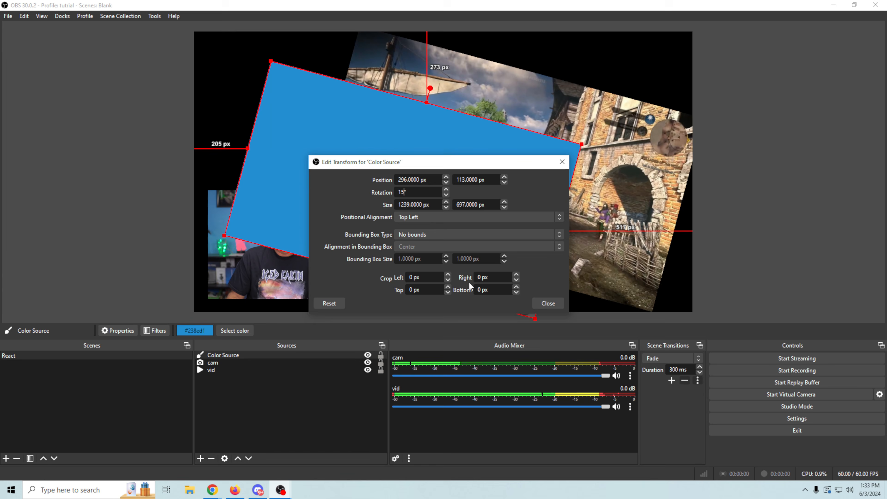
pyautogui.click(547, 304)
pyautogui.moveTo(394, 241); pyautogui.dragTo(454, 197)
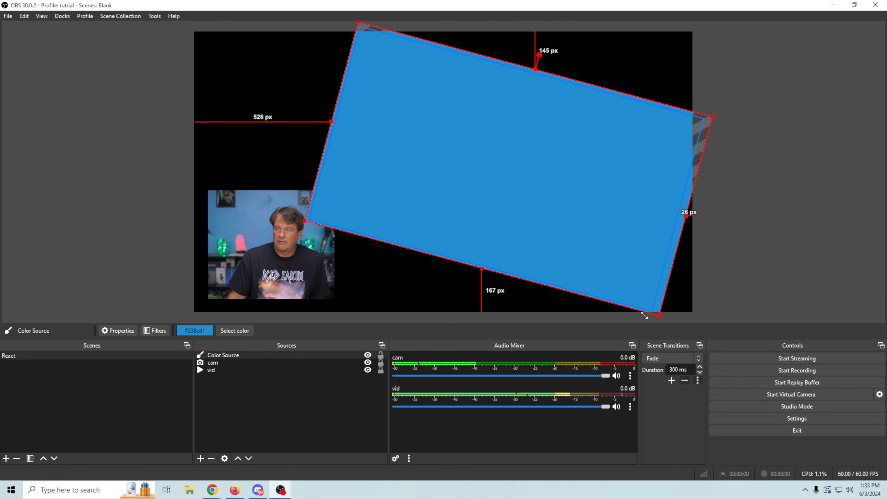
# Step: Send the blue source below the gameplay and webcam, then nudge and crop its right edge
pyautogui.moveTo(273, 354); pyautogui.dragTo(274, 379)
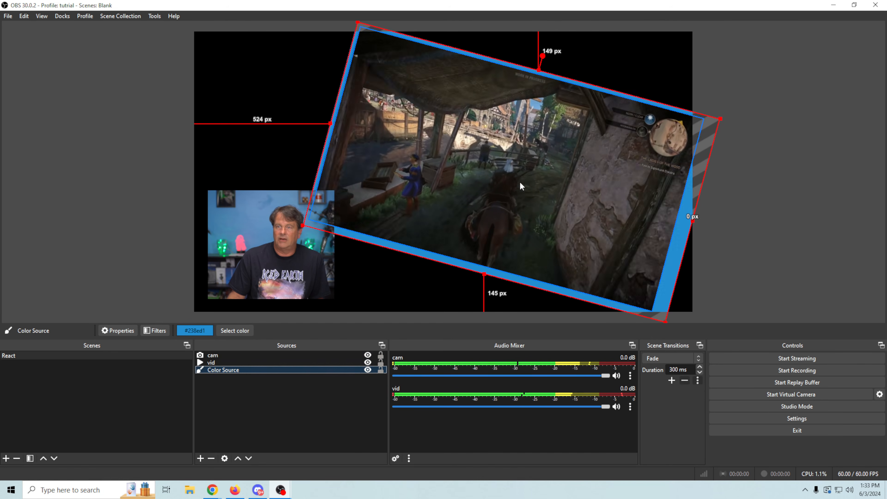
pyautogui.moveTo(672, 280); pyautogui.dragTo(670, 277)
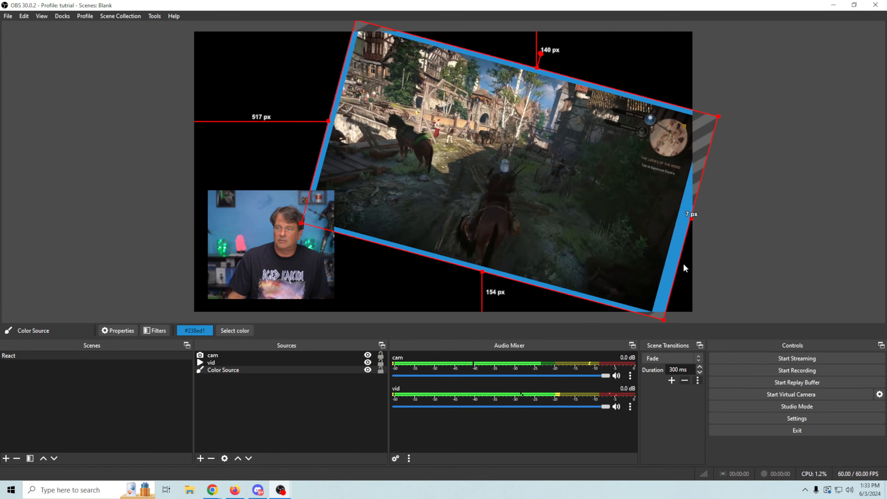
pyautogui.keyDown('alt'); pyautogui.moveTo(691, 218); pyautogui.dragTo(695, 218); pyautogui.keyUp('alt')
pyautogui.click(759, 235)
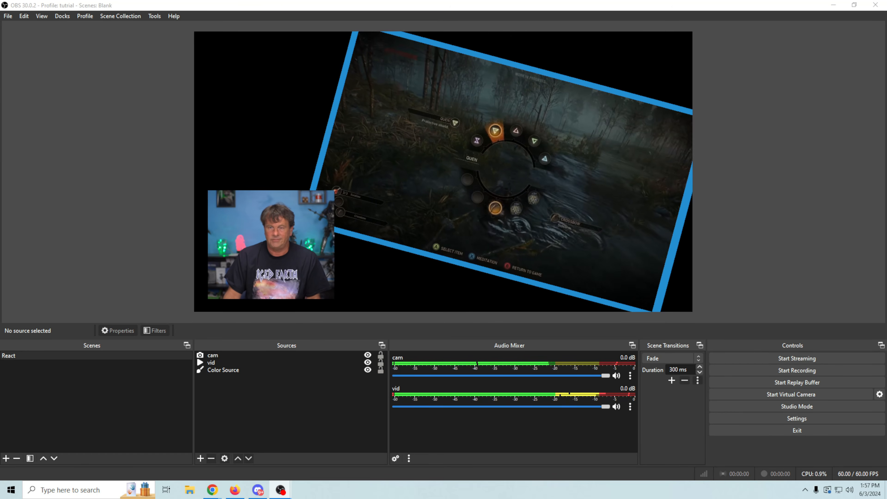
# Step: Duplicate the React scene, keeping the name React 2
pyautogui.rightClick(90, 356)
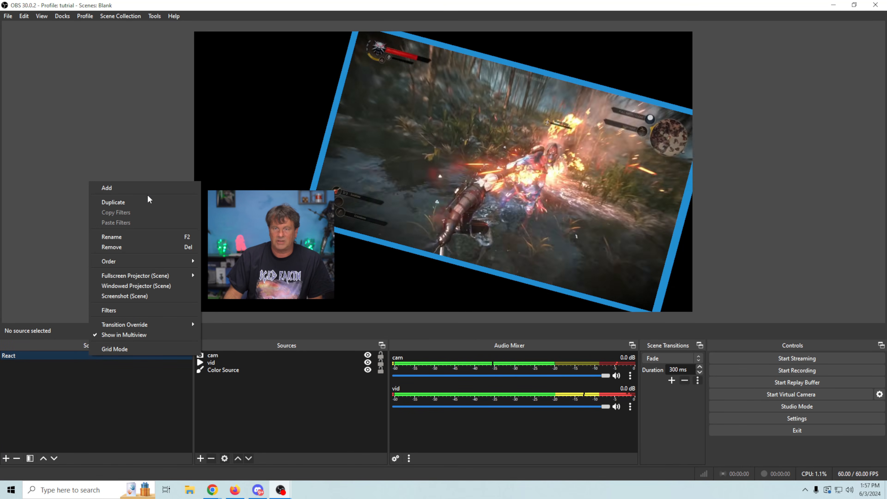
pyautogui.click(145, 201)
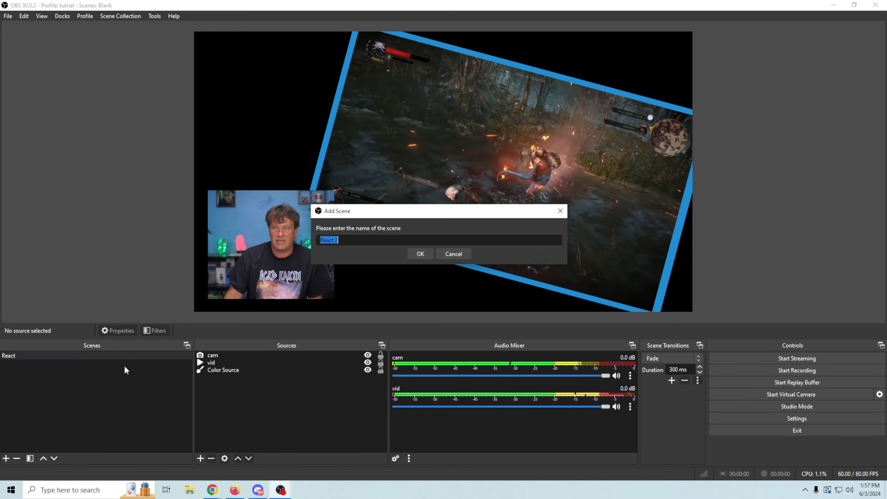
pyautogui.click(409, 254)
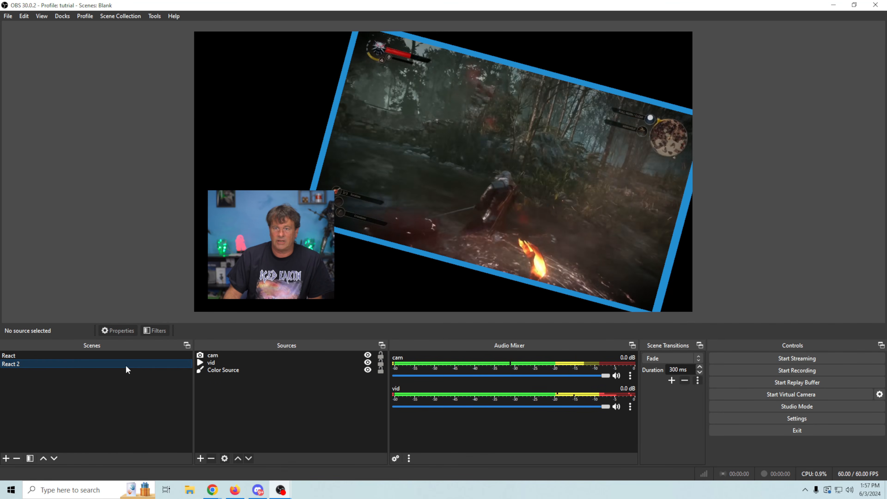
# Step: Drag the webcam from the left to the lower right of React 2
pyautogui.click(502, 209)
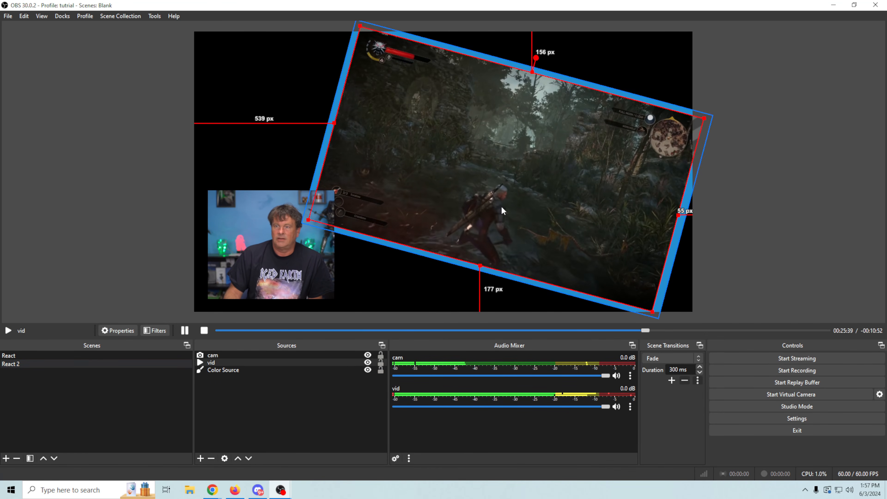
pyautogui.click(252, 269)
pyautogui.moveTo(252, 269); pyautogui.dragTo(592, 269)
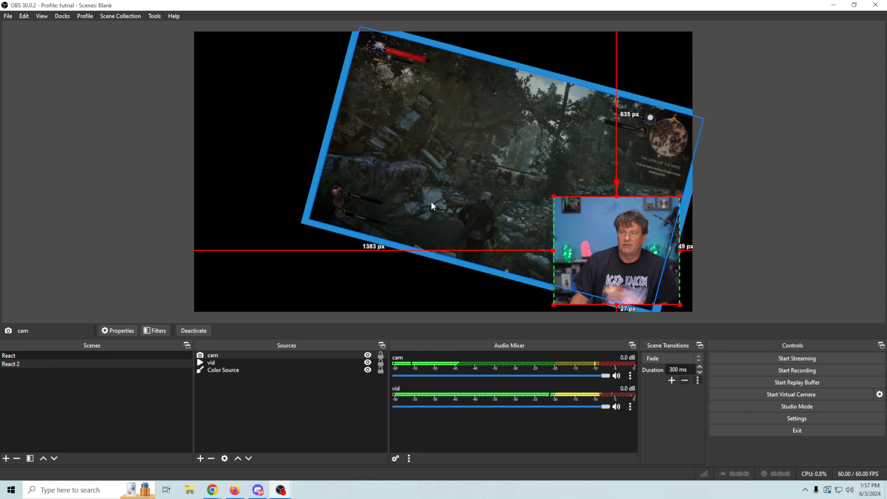
# Step: Shift the gameplay and blue frame left together, then push the webcam further right along the bottom
pyautogui.click(438, 194)
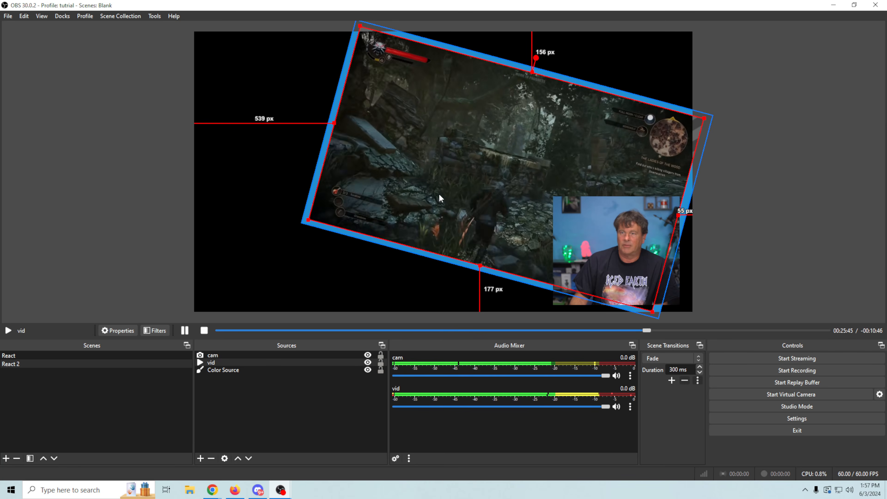
pyautogui.keyDown('shift'); pyautogui.click(234, 370); pyautogui.keyUp('shift')
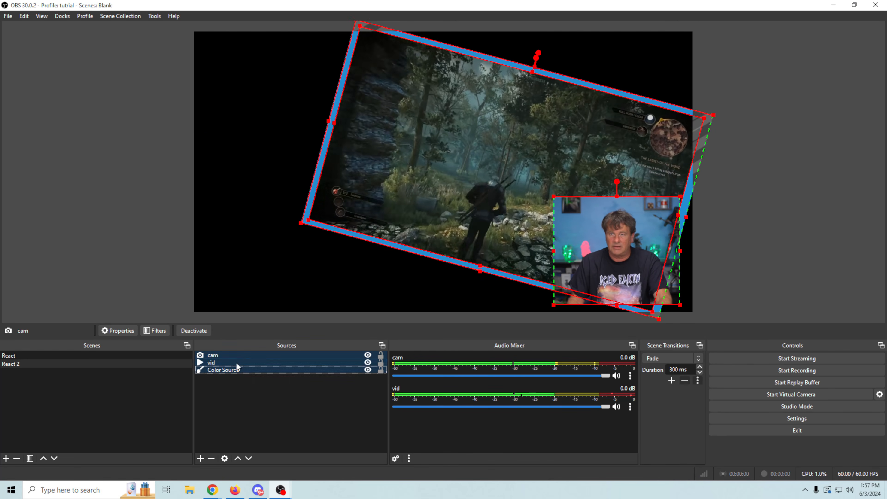
pyautogui.moveTo(461, 172); pyautogui.dragTo(337, 171)
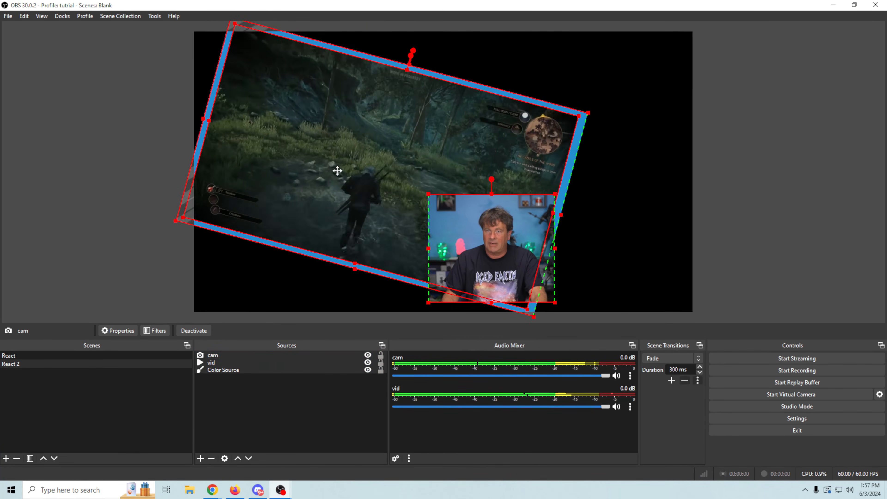
pyautogui.click(756, 182)
pyautogui.click(497, 265)
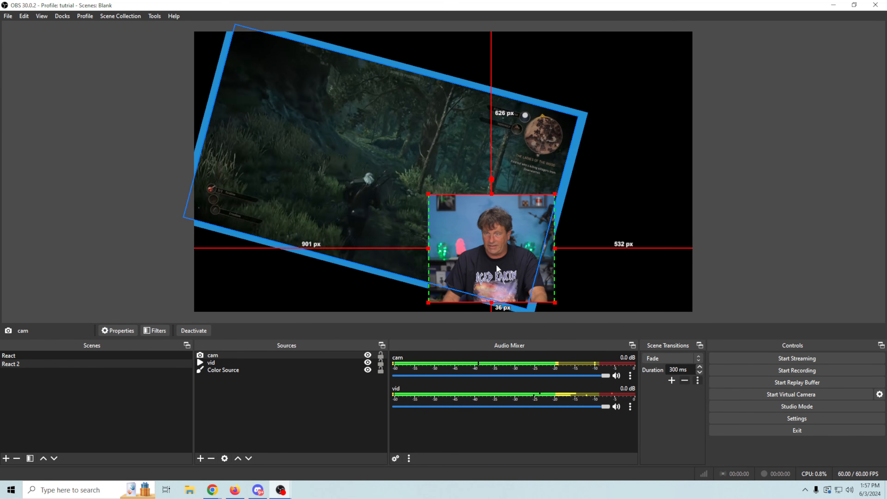
pyautogui.moveTo(496, 265); pyautogui.dragTo(627, 266)
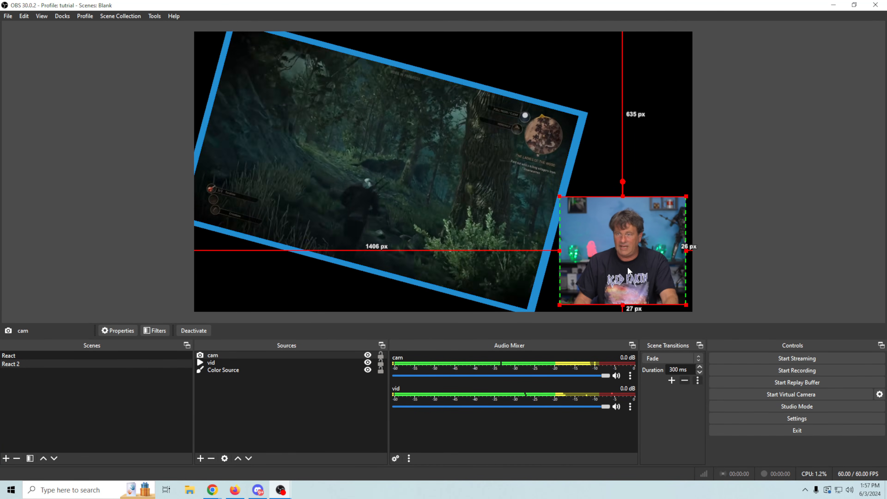
pyautogui.click(449, 229)
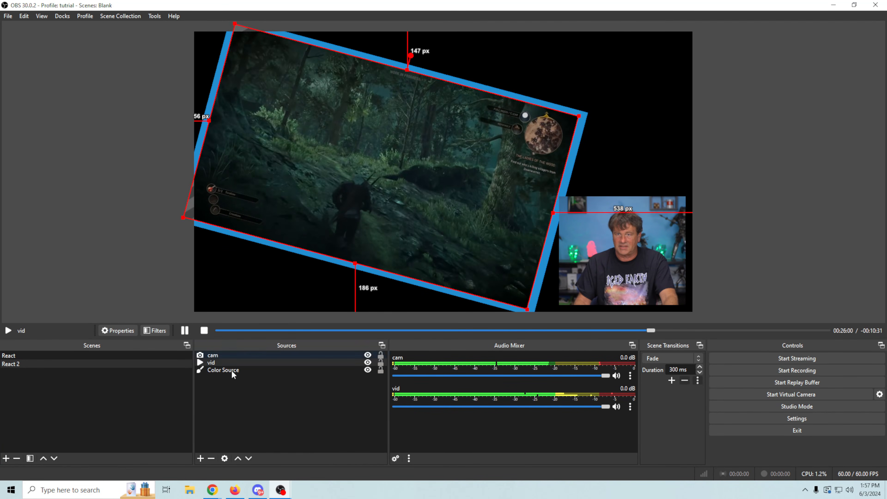
# Step: Change vid's rotation to -15° in Edit Transform, leaving the blue frame at 15°
pyautogui.rightClick(234, 361)
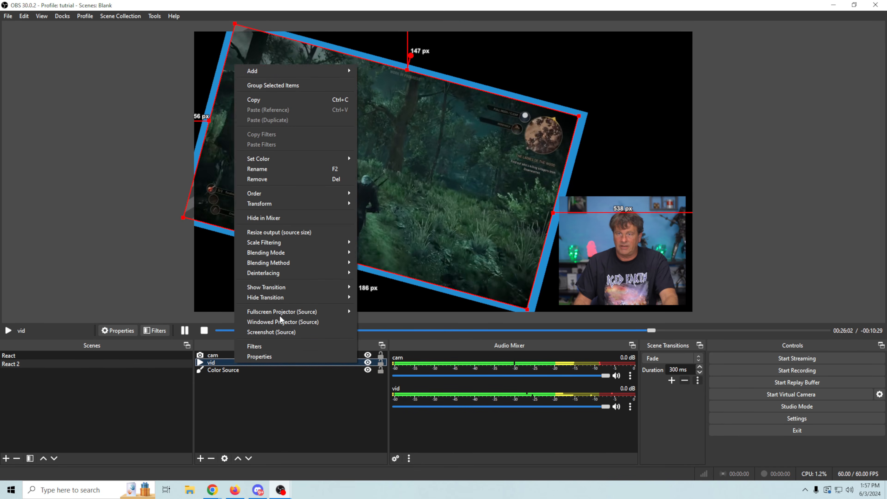
pyautogui.moveTo(309, 201)
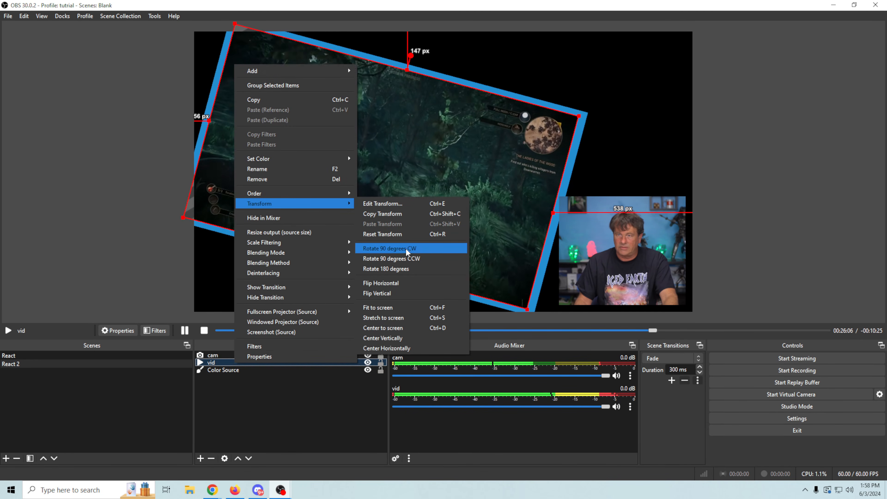
pyautogui.click(407, 204)
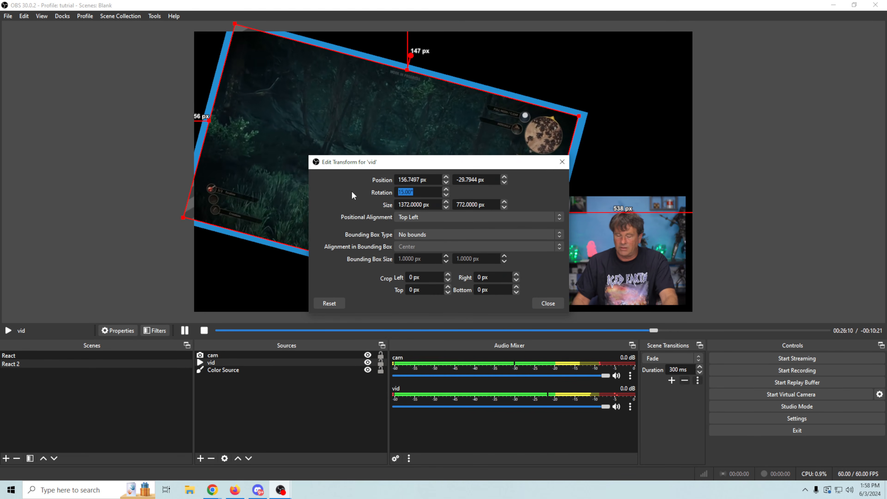
pyautogui.write('-')
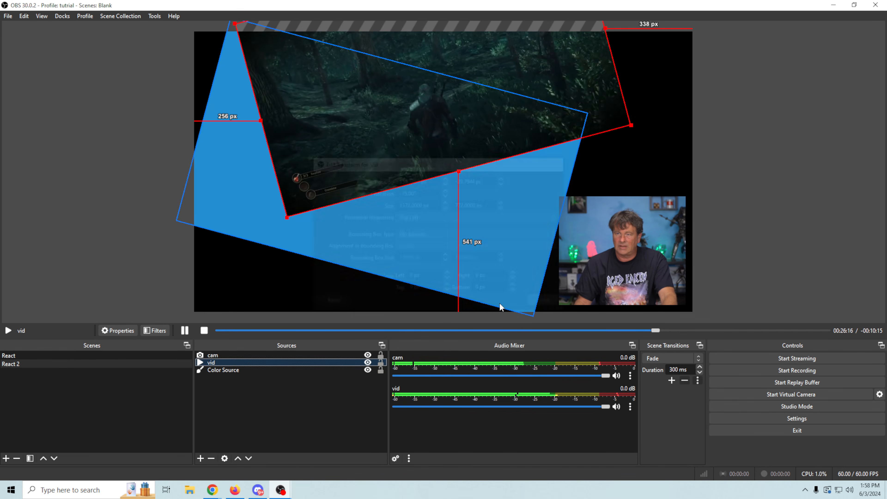
pyautogui.click(384, 248)
# Step: Set the Color Source blue frame's rotation to -15° via Edit Transform
pyautogui.rightClick(386, 247)
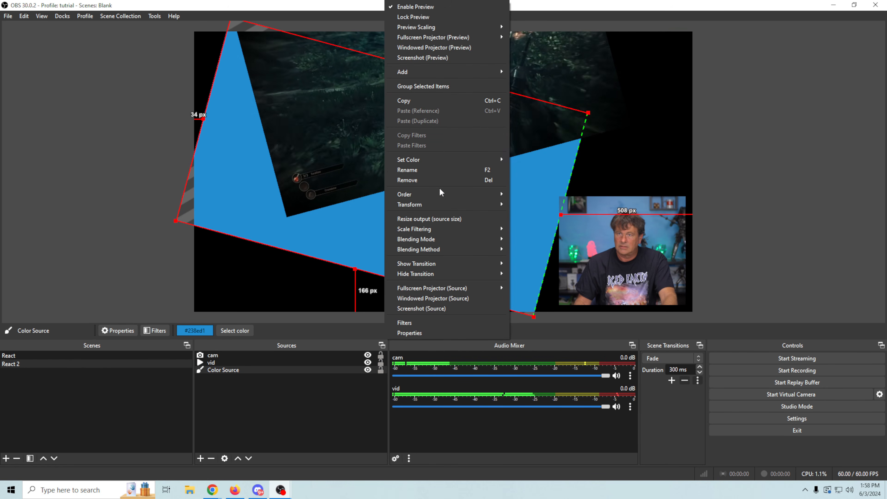
pyautogui.moveTo(451, 203)
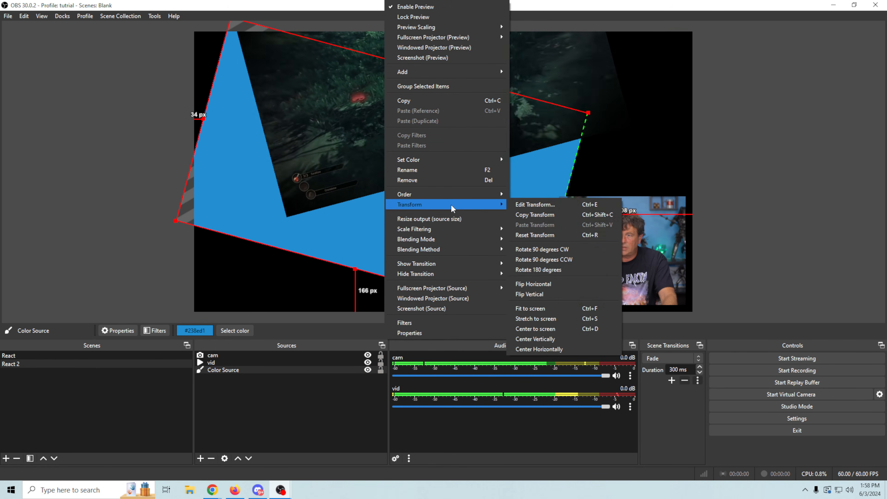
pyautogui.click(524, 204)
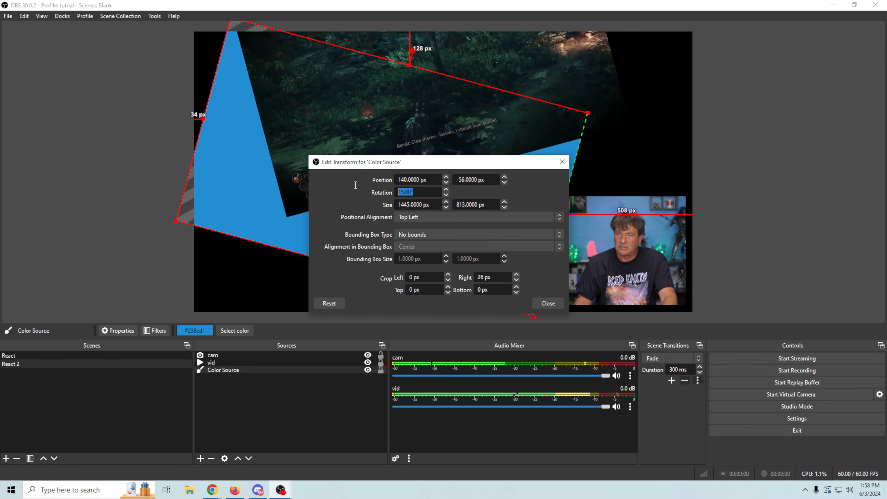
pyautogui.write('-15')
pyautogui.press('Return')
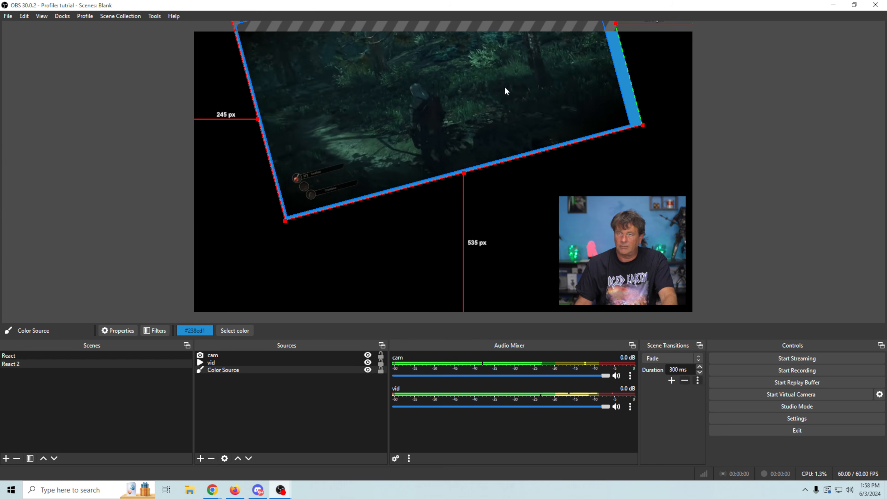
# Step: Drag the blue frame and the gameplay video so the frame borders the video again
pyautogui.moveTo(506, 91); pyautogui.dragTo(452, 160)
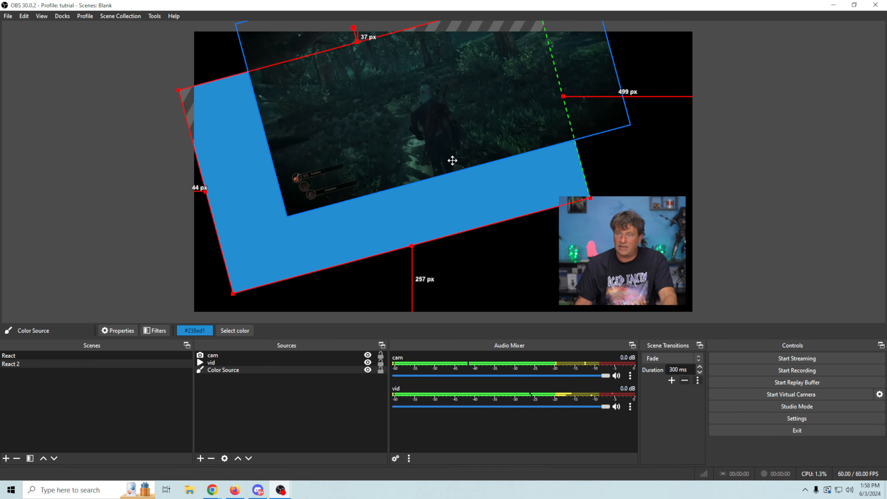
pyautogui.moveTo(466, 181); pyautogui.dragTo(459, 193)
pyautogui.moveTo(588, 92); pyautogui.dragTo(531, 191)
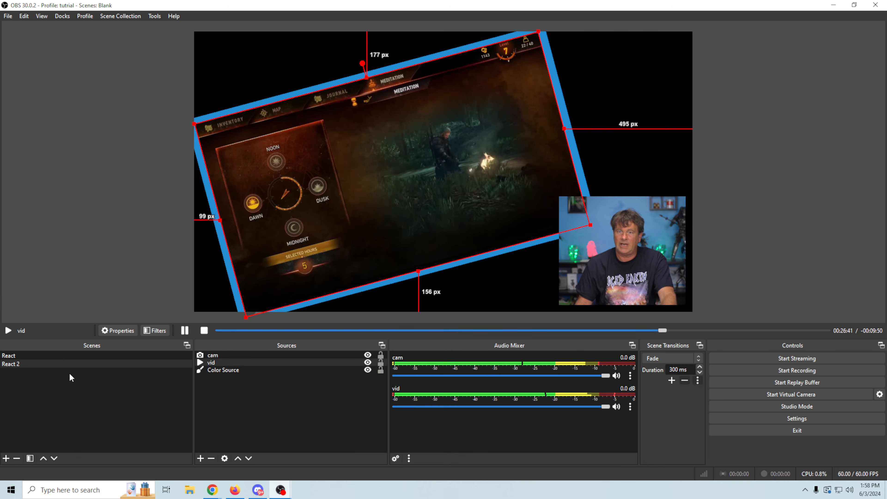
pyautogui.click(72, 356)
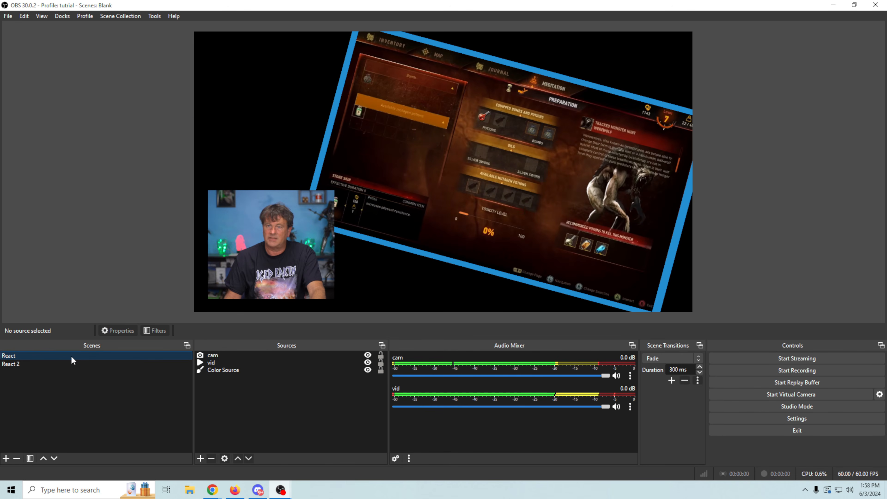
pyautogui.click(69, 364)
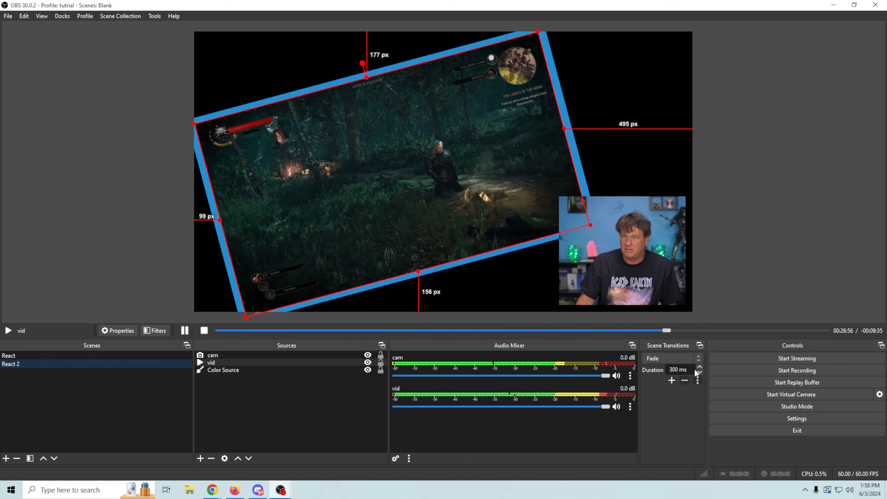
# Step: Add a scene transition named 'Move', keeping its default 300 ms duration, as the active transition
pyautogui.click(672, 381)
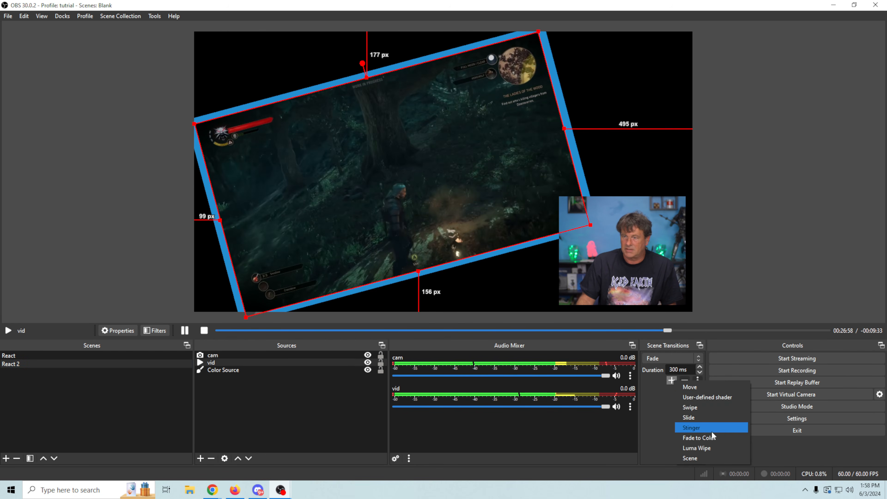
pyautogui.click(704, 386)
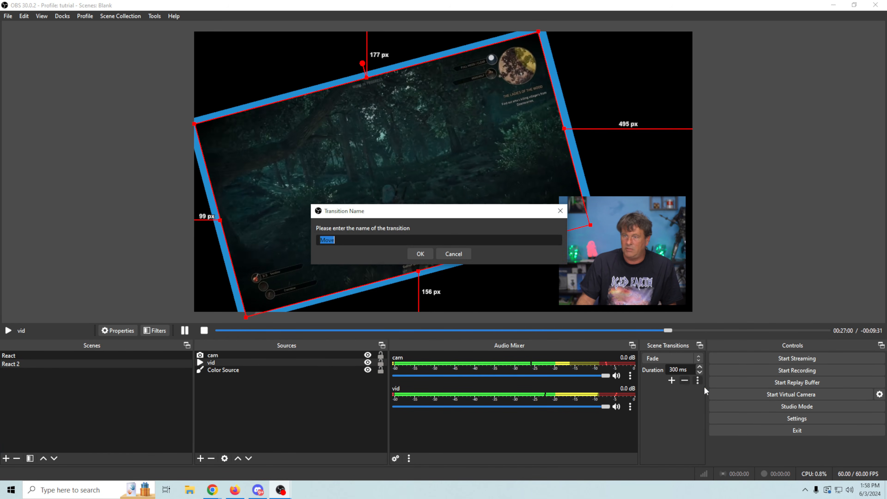
pyautogui.click(415, 255)
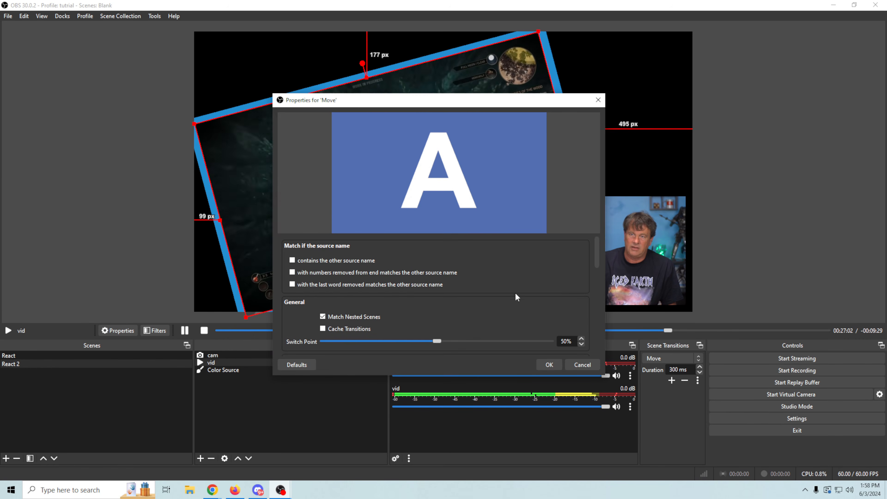
pyautogui.scroll(-1, 514, 290)
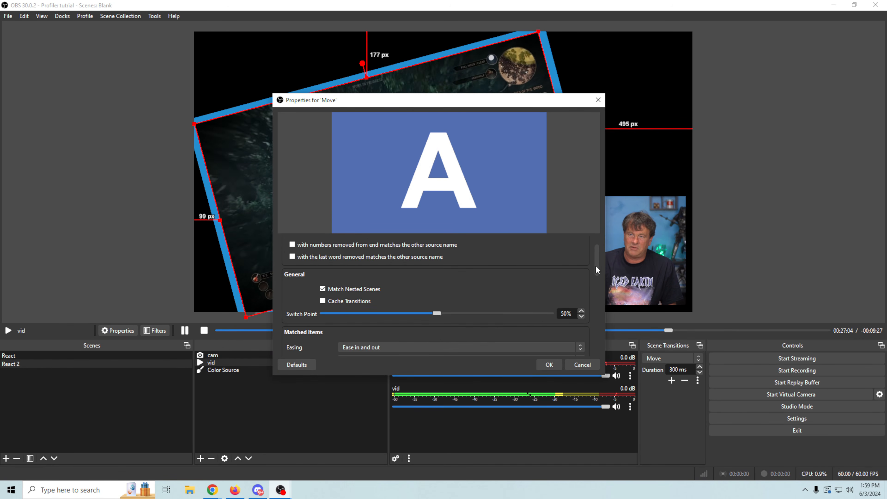
pyautogui.moveTo(596, 269); pyautogui.dragTo(596, 206)
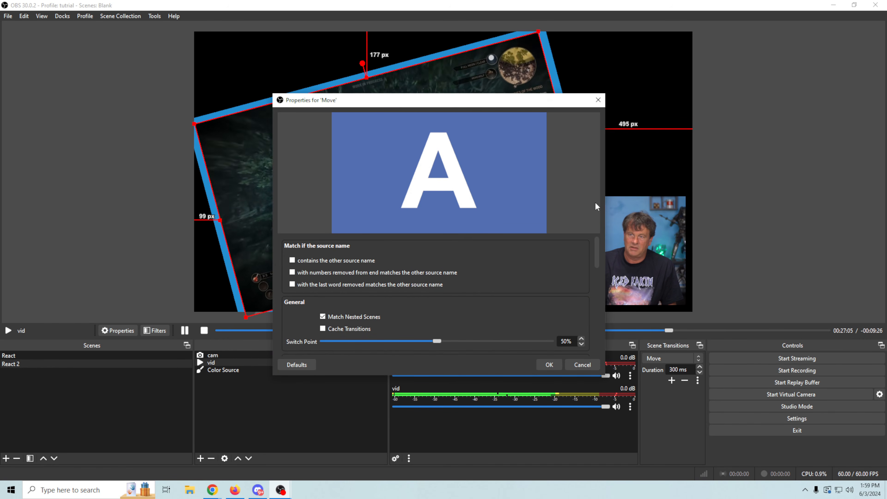
pyautogui.click(547, 364)
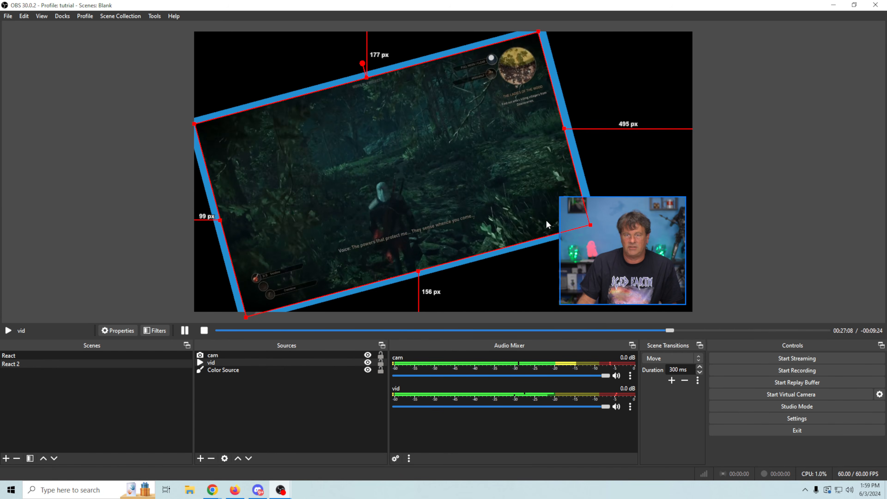
pyautogui.click(105, 355)
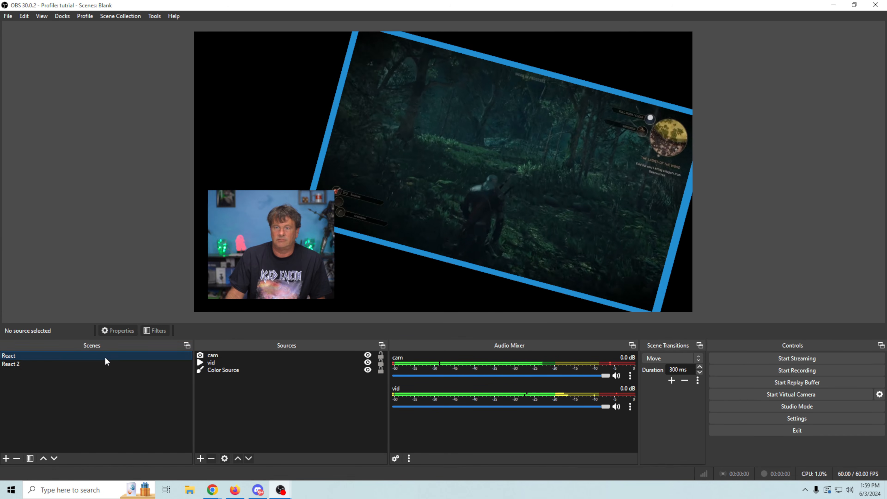
pyautogui.click(99, 364)
pyautogui.click(105, 356)
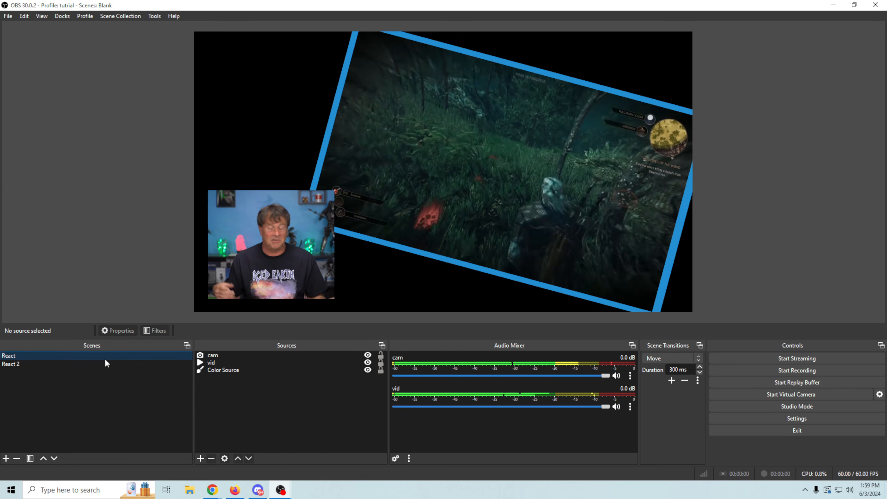
pyautogui.click(21, 363)
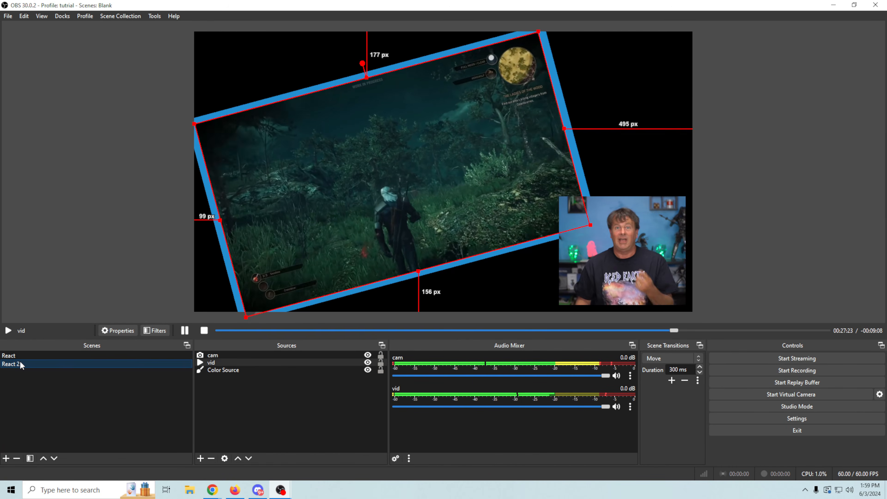